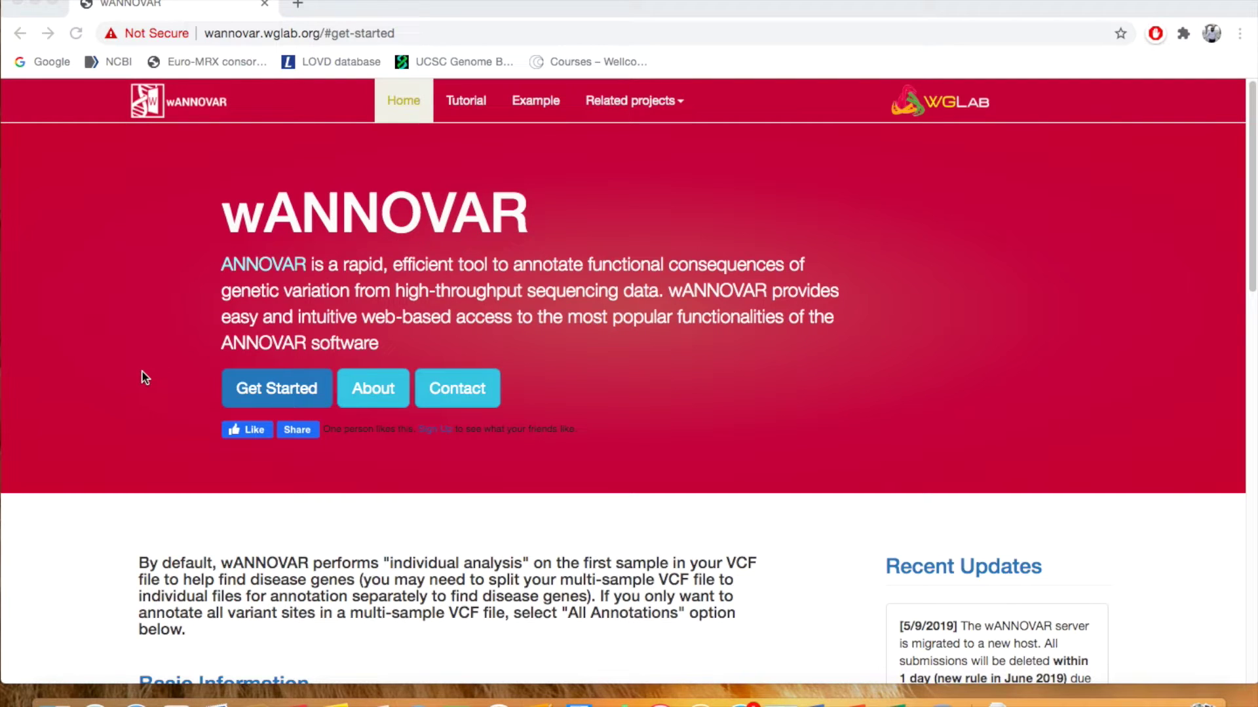
# Open the submission form and enter the submitter's e-mail address, fixing a mistyped letter
pyautogui.click(272, 389)
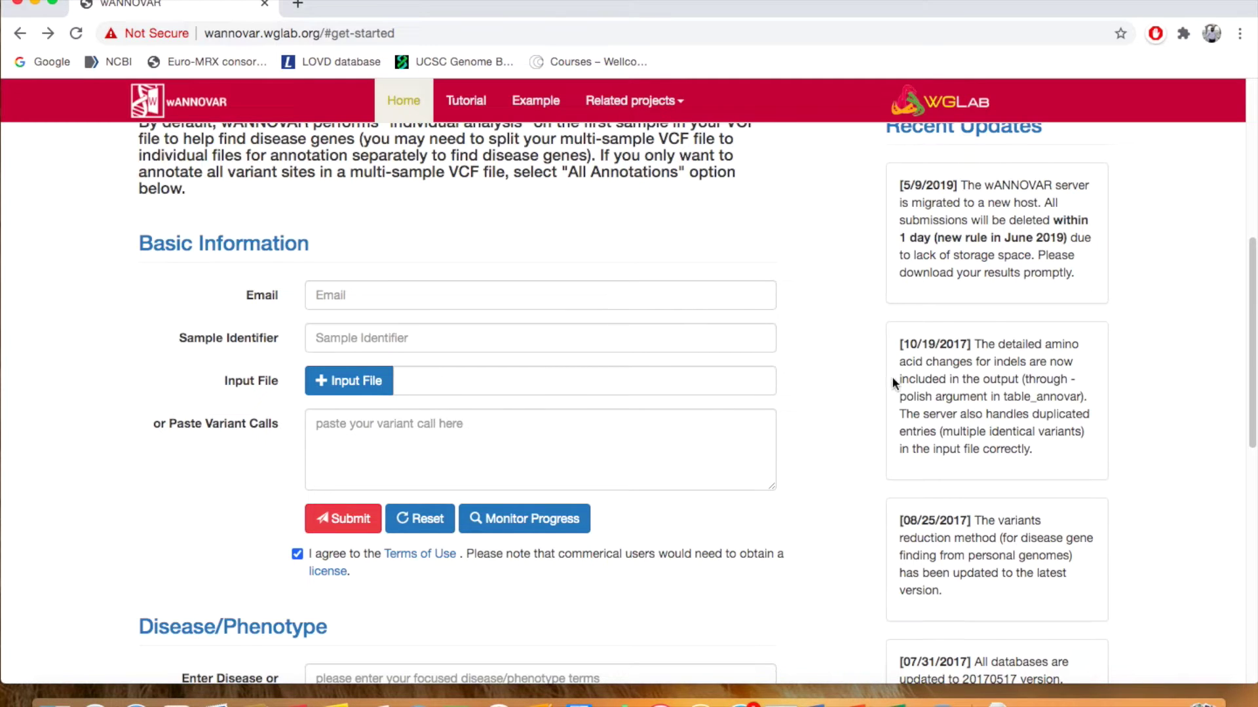
pyautogui.click(432, 296)
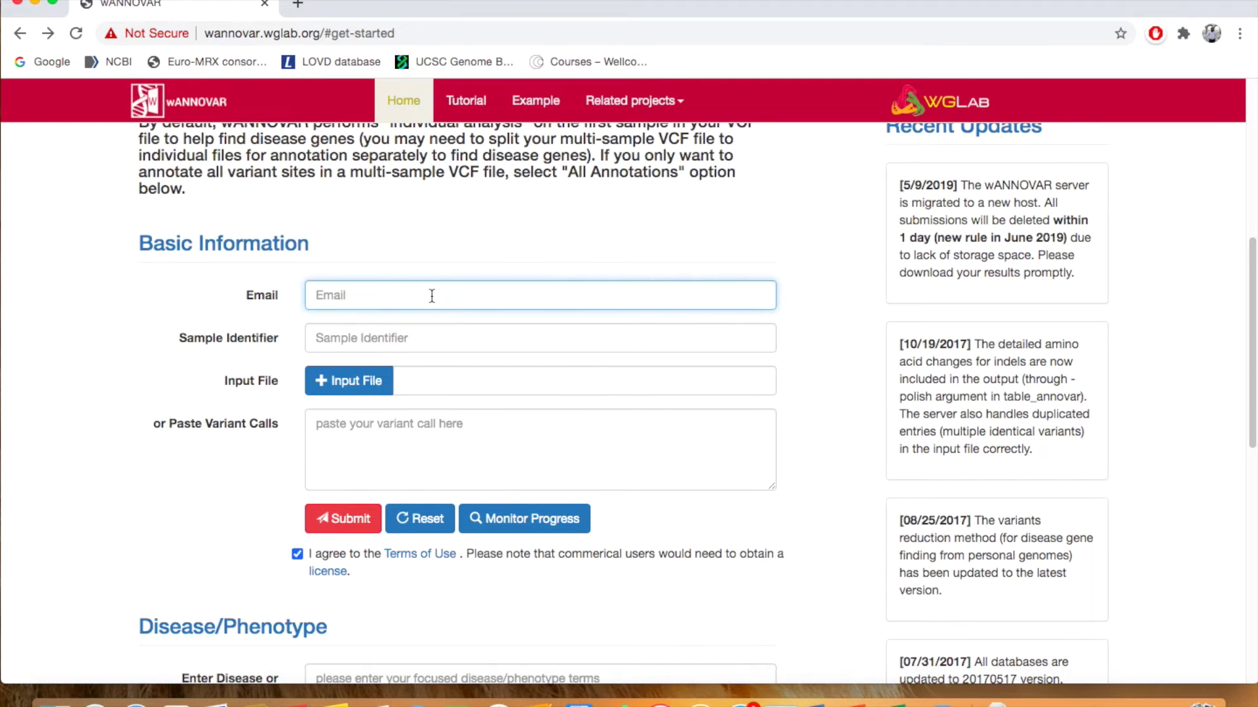
pyautogui.moveTo(370, 295); pyautogui.dragTo(359, 296)
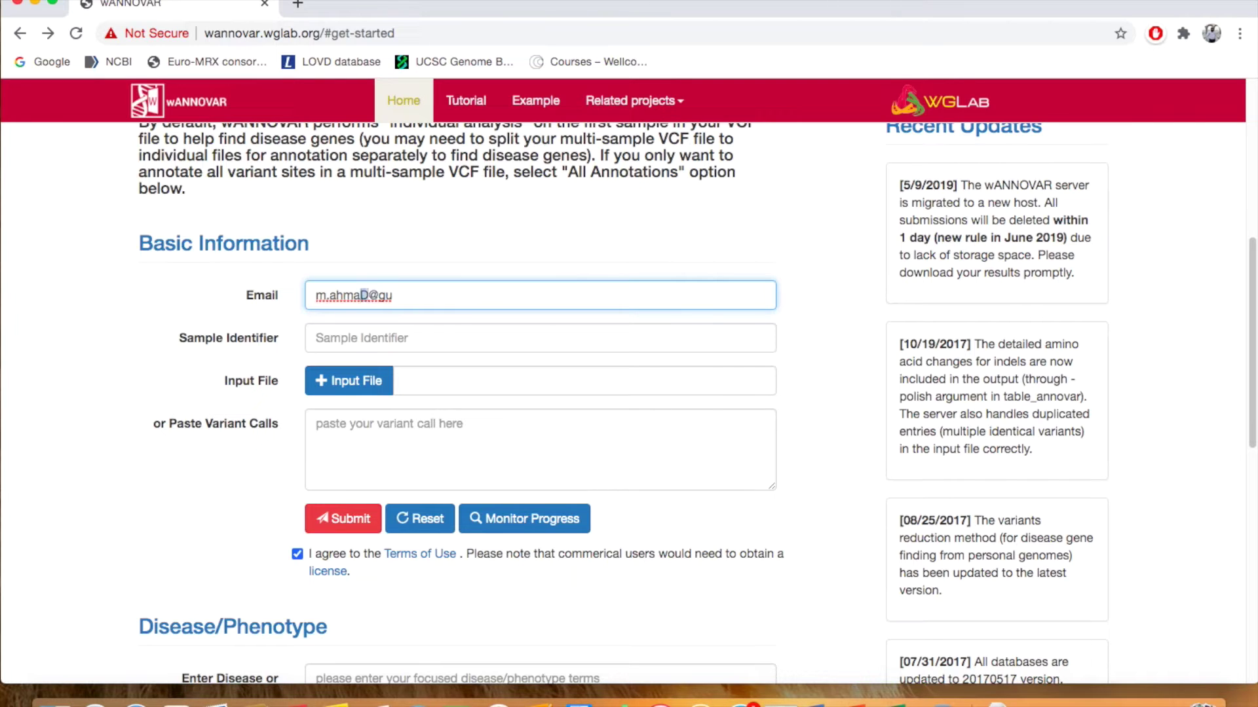
# Set the sample identifier to MAK and bring up the input file chooser
pyautogui.click(432, 336)
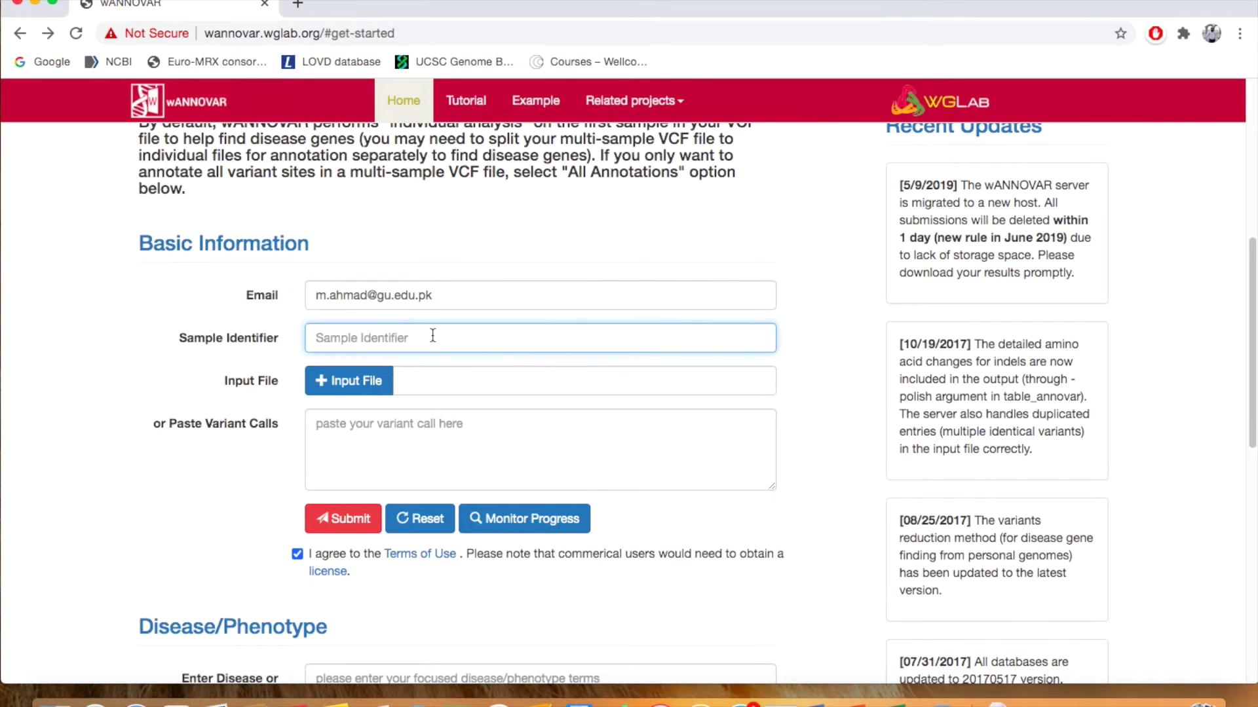
pyautogui.write('MAK')
pyautogui.scroll(-2, 166, 518)
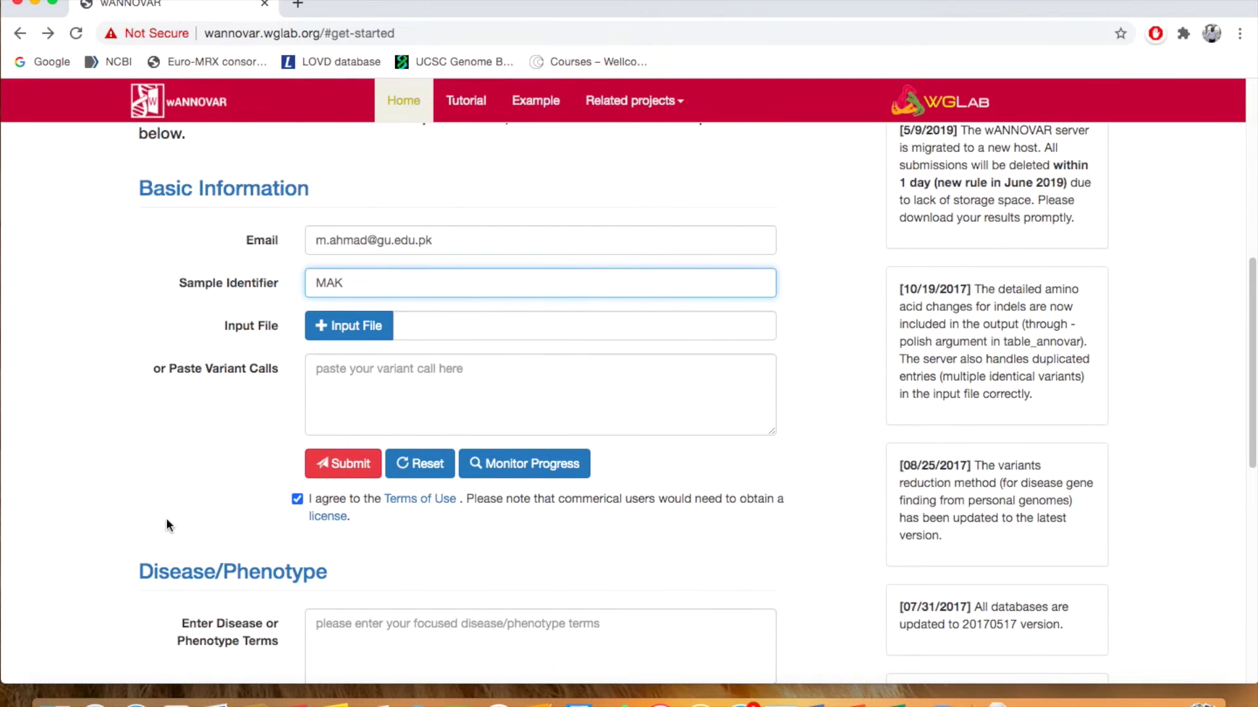
pyautogui.click(358, 327)
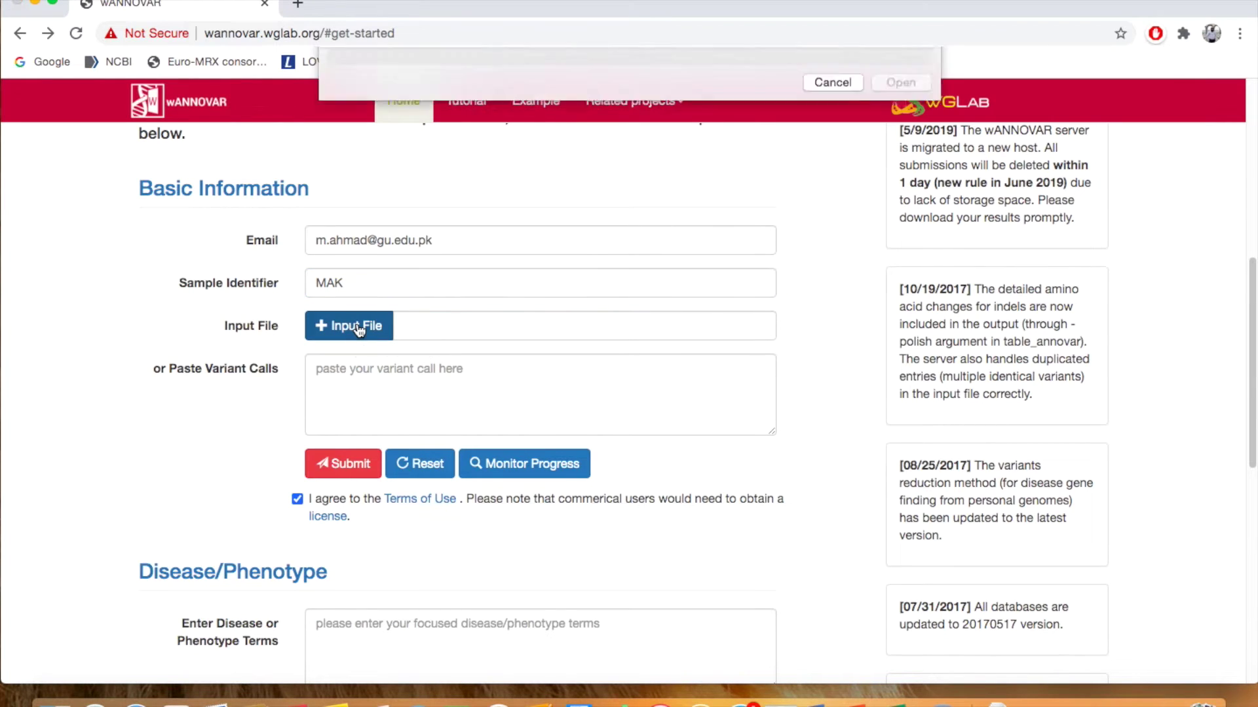
# Attach EPE21-DCWX.final.vcf from the VCF folder as the input file
pyautogui.click(554, 116)
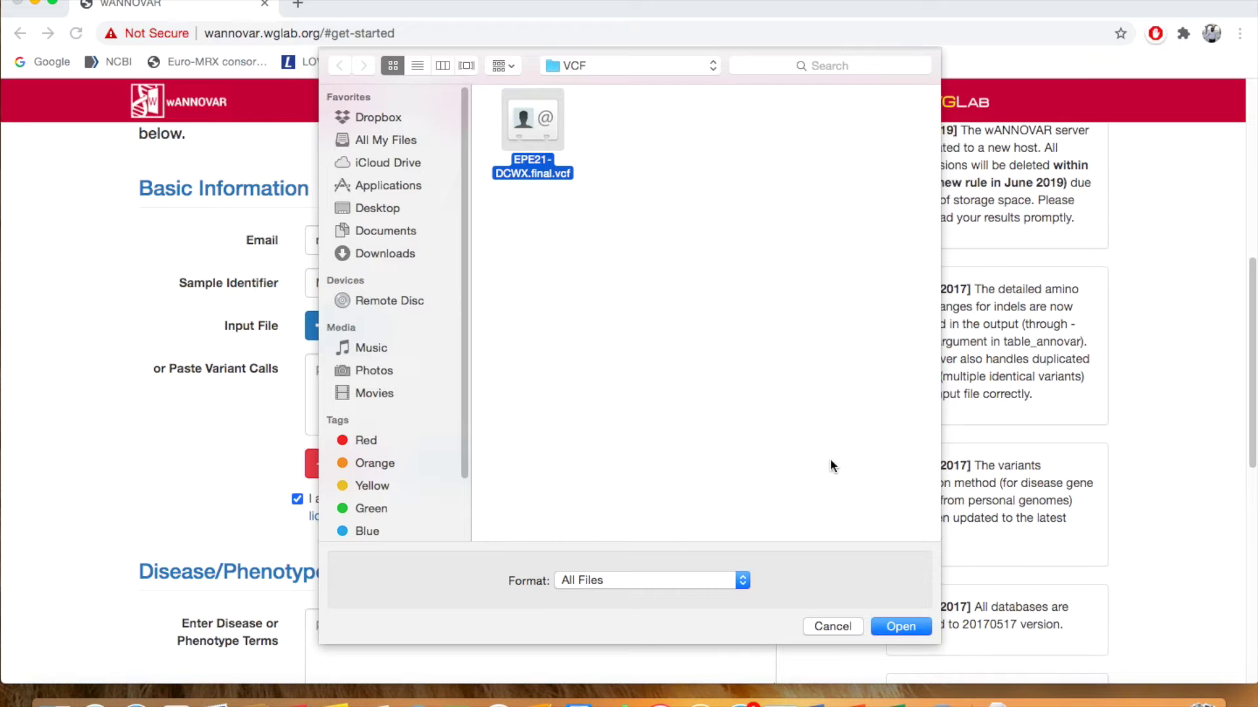
pyautogui.click(915, 630)
pyautogui.scroll(-1, 528, 492)
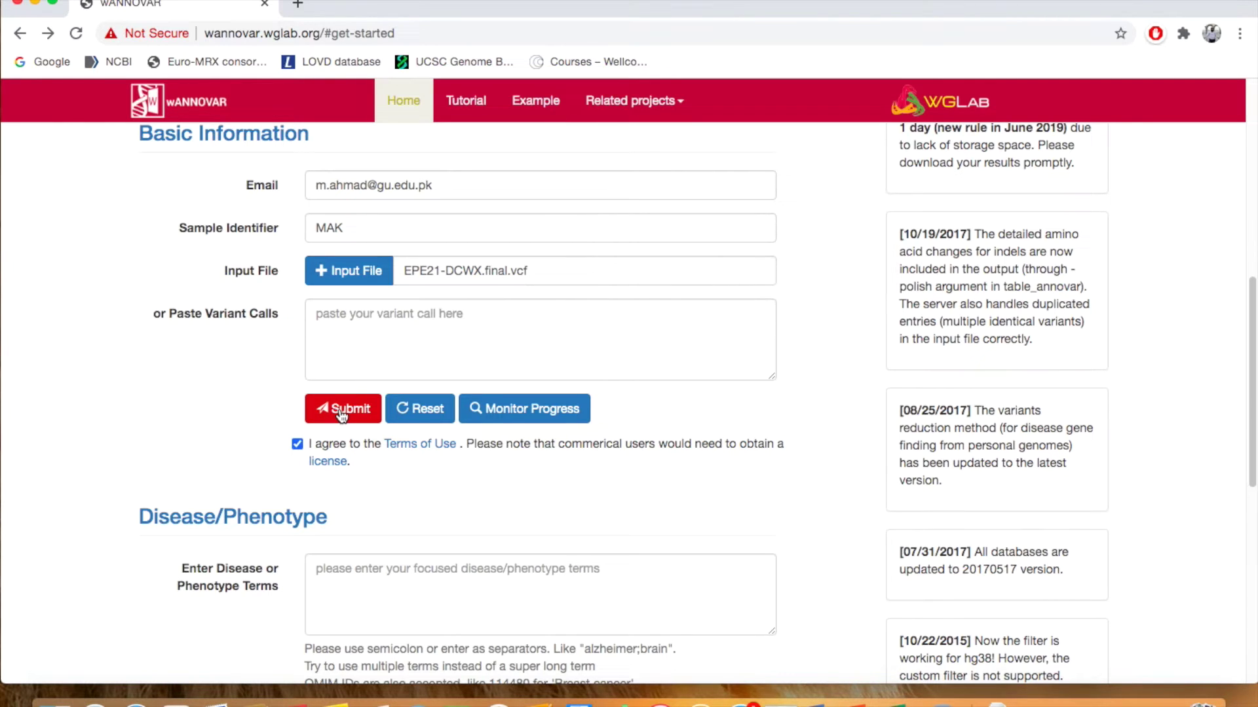
pyautogui.scroll(-3, 340, 416)
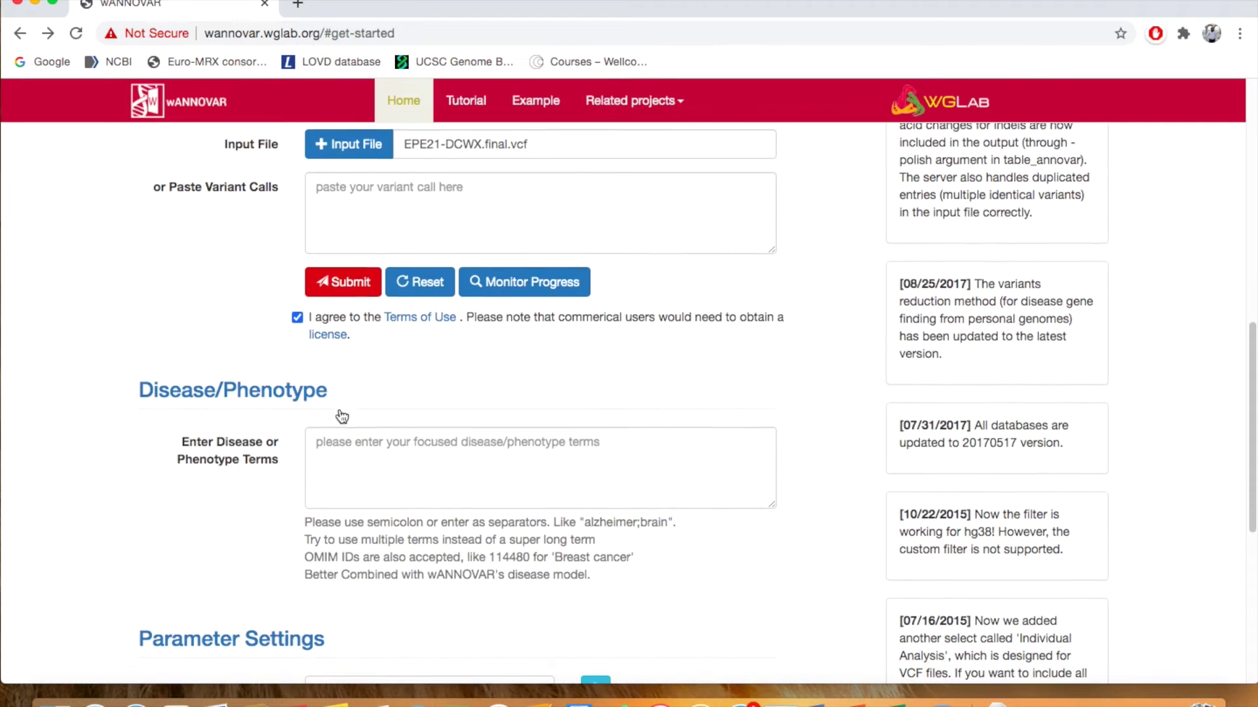
pyautogui.scroll(-4, 761, 406)
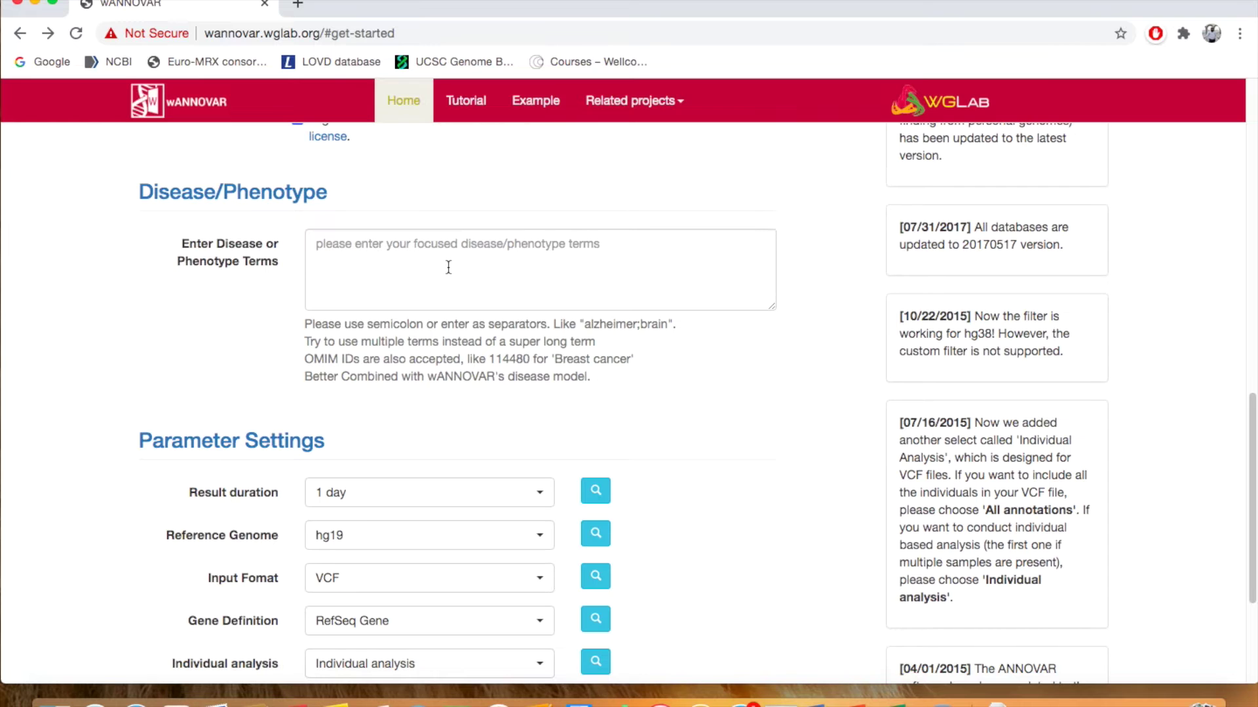
pyautogui.click(448, 268)
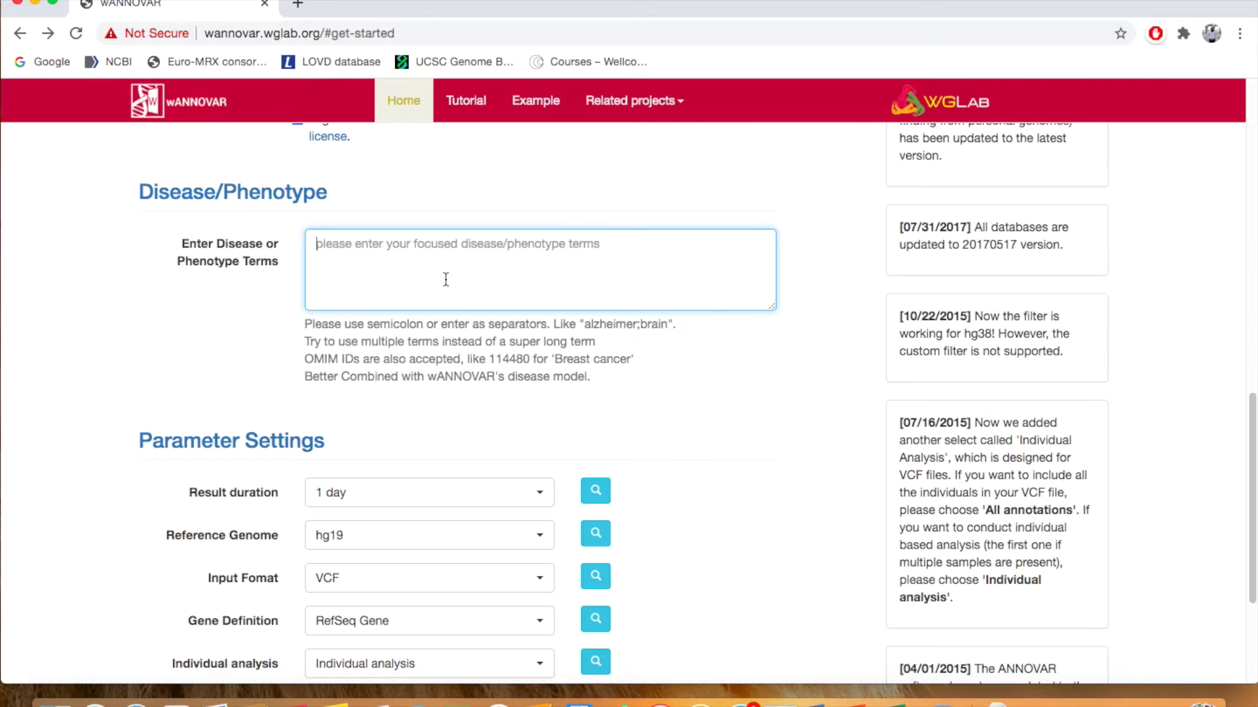
pyautogui.scroll(4, 446, 280)
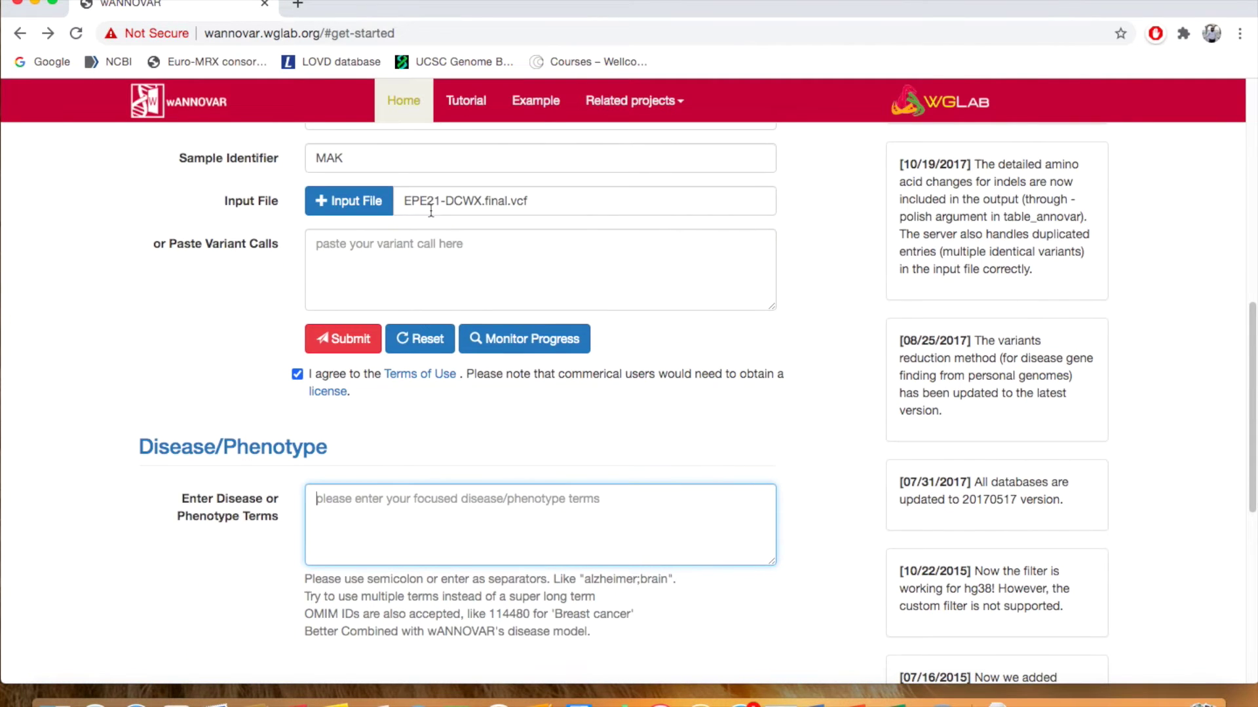
pyautogui.scroll(-6, 439, 255)
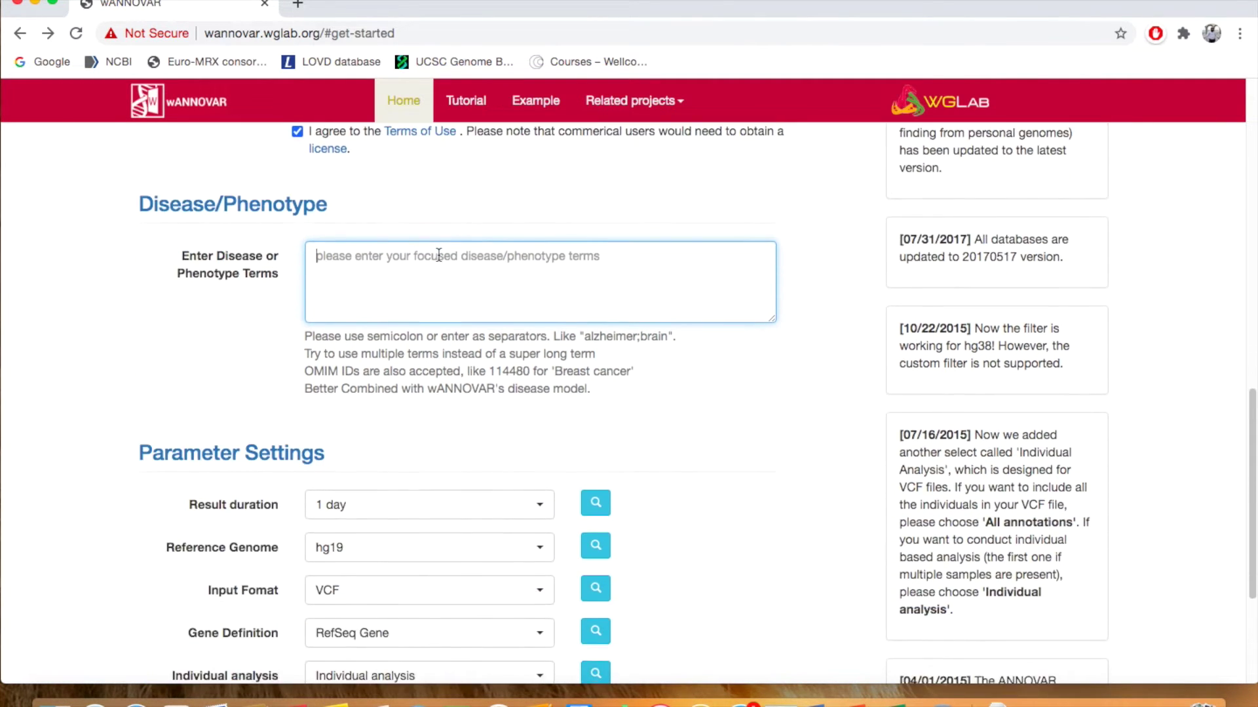
pyautogui.scroll(-2, 439, 256)
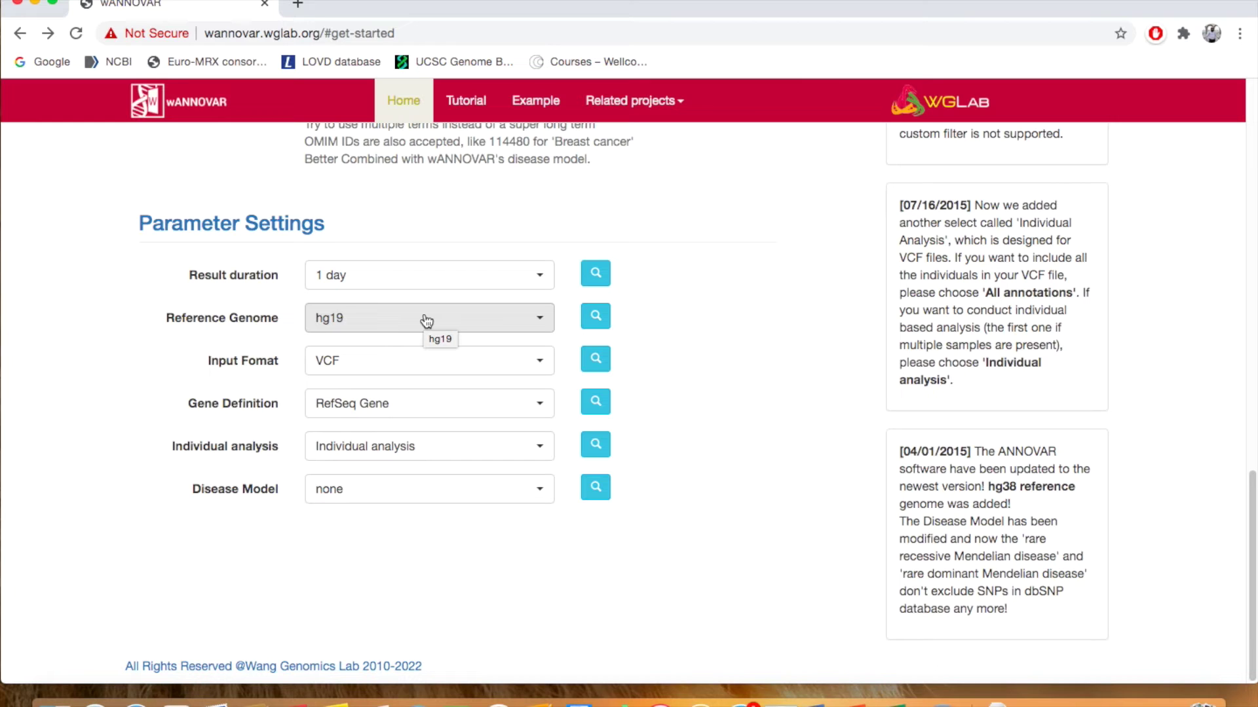
pyautogui.click(427, 321)
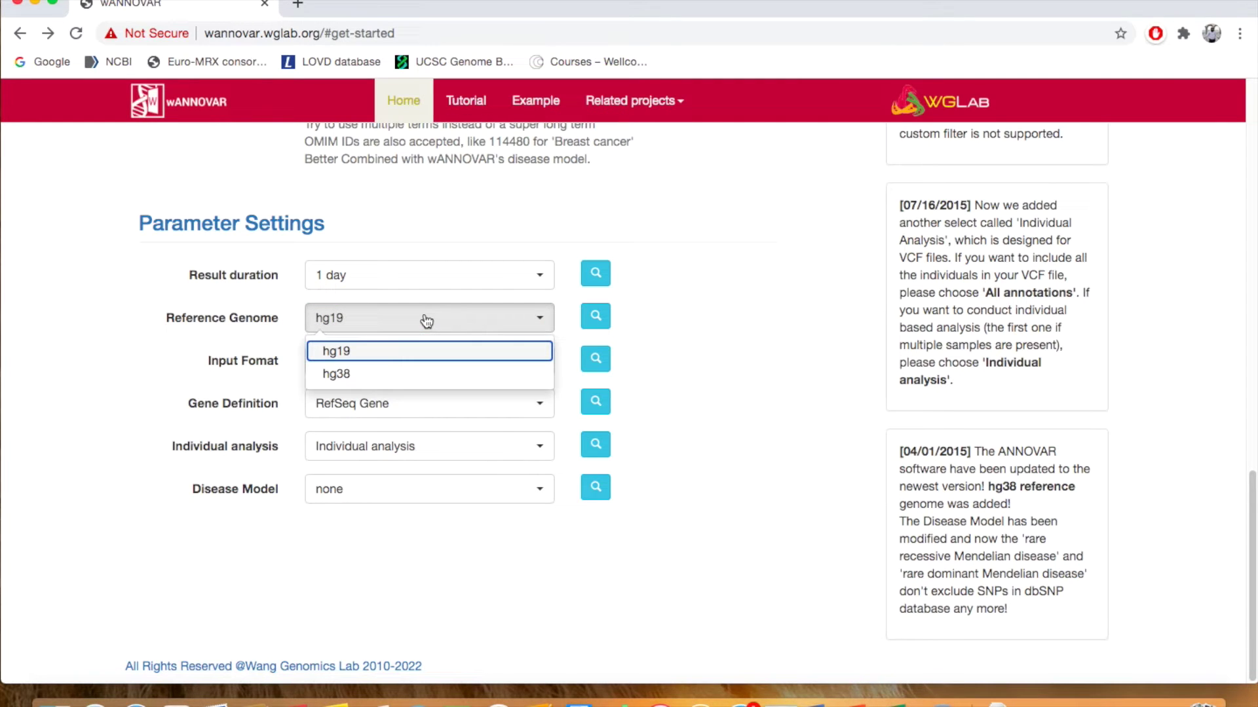
pyautogui.click(699, 393)
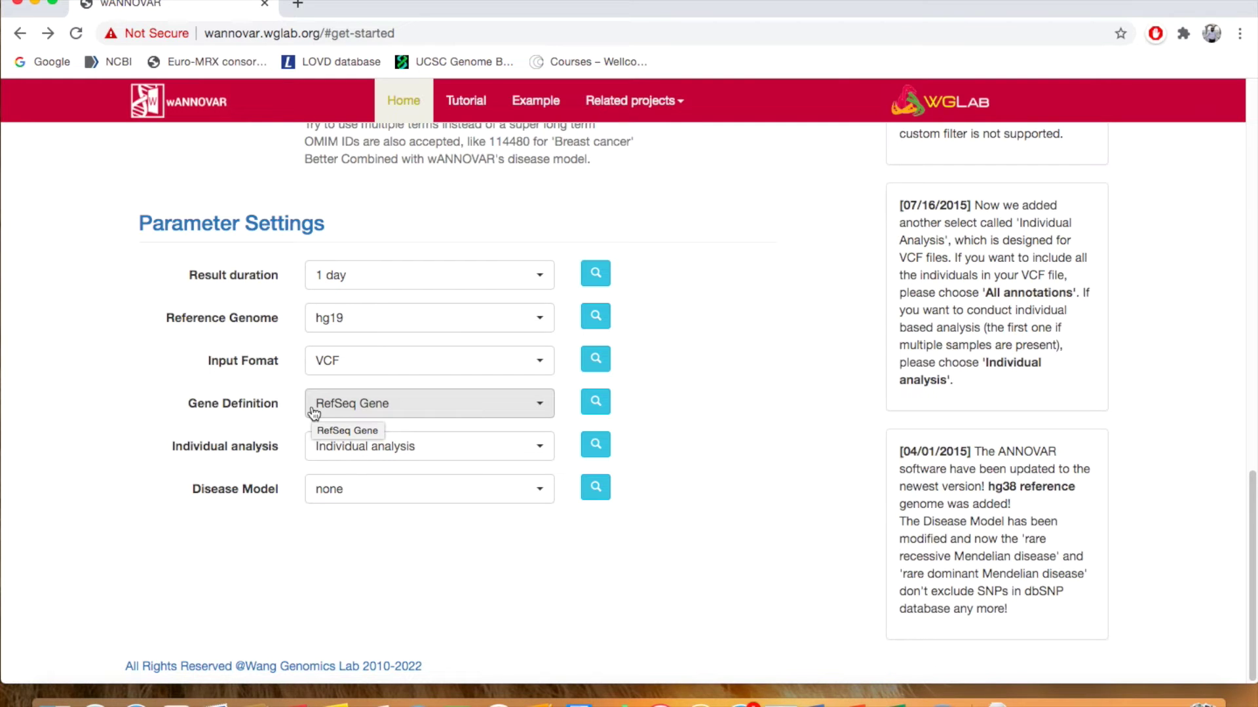
pyautogui.click(485, 415)
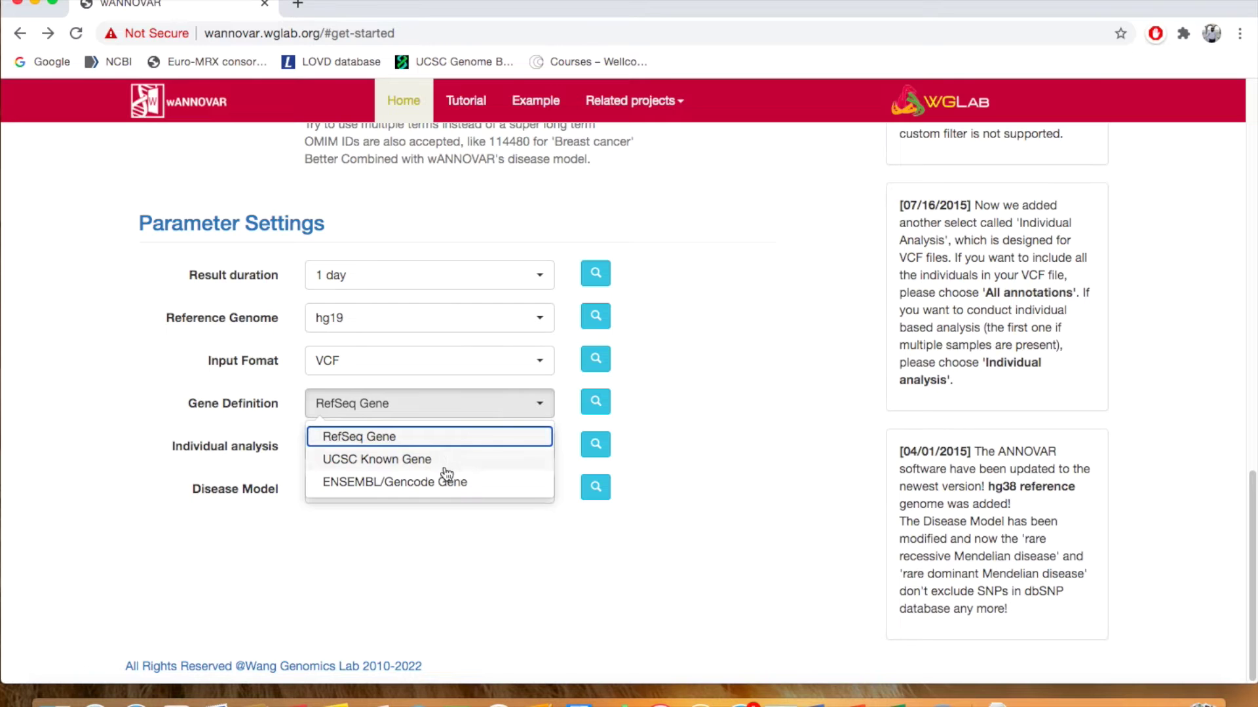
pyautogui.click(470, 570)
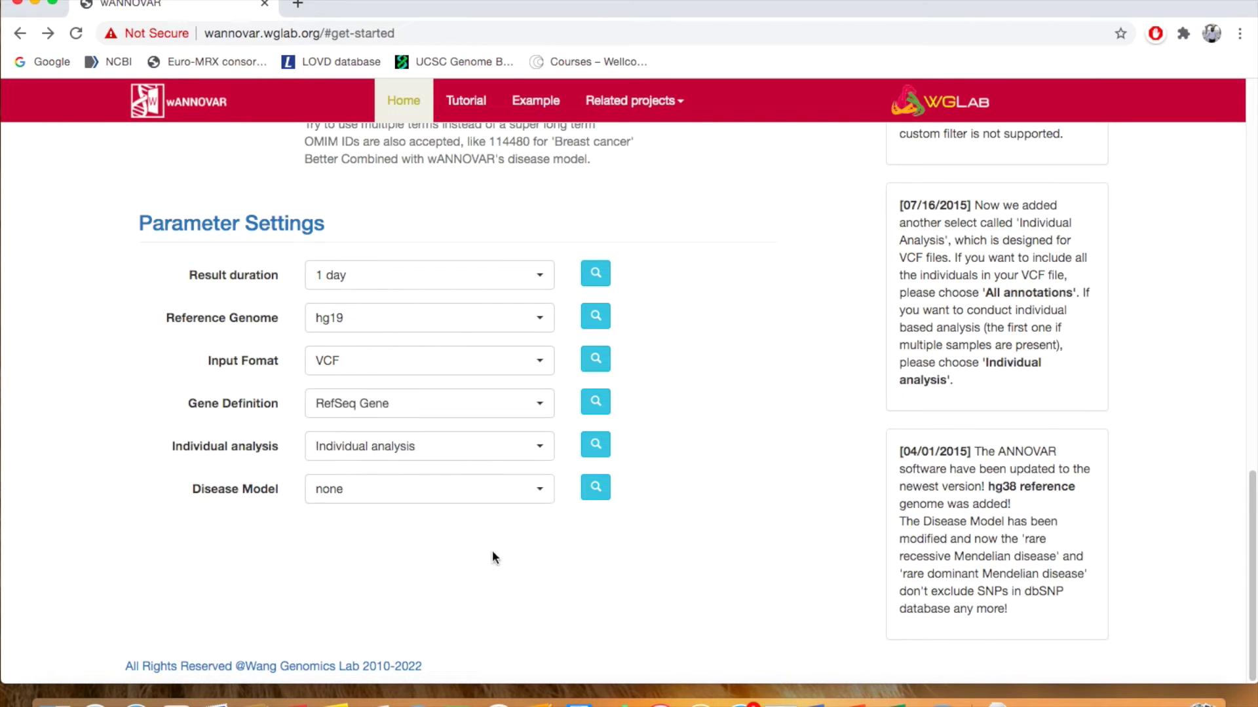
pyautogui.click(417, 450)
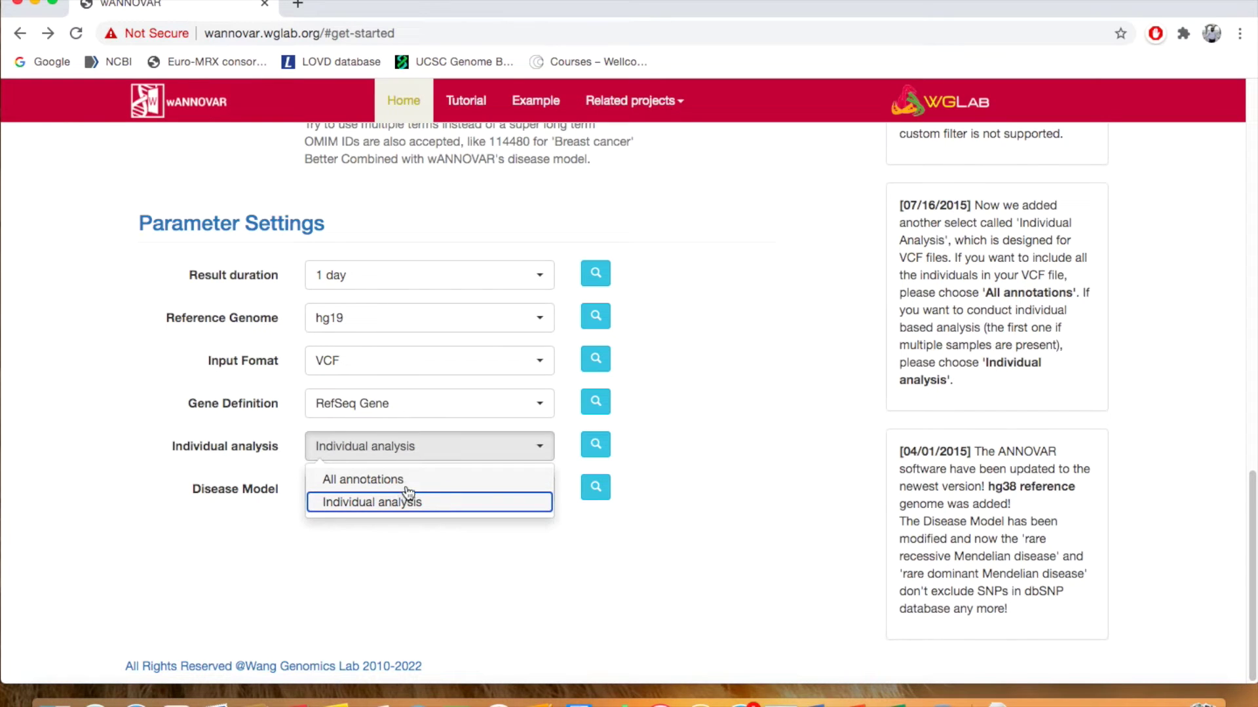
pyautogui.click(576, 569)
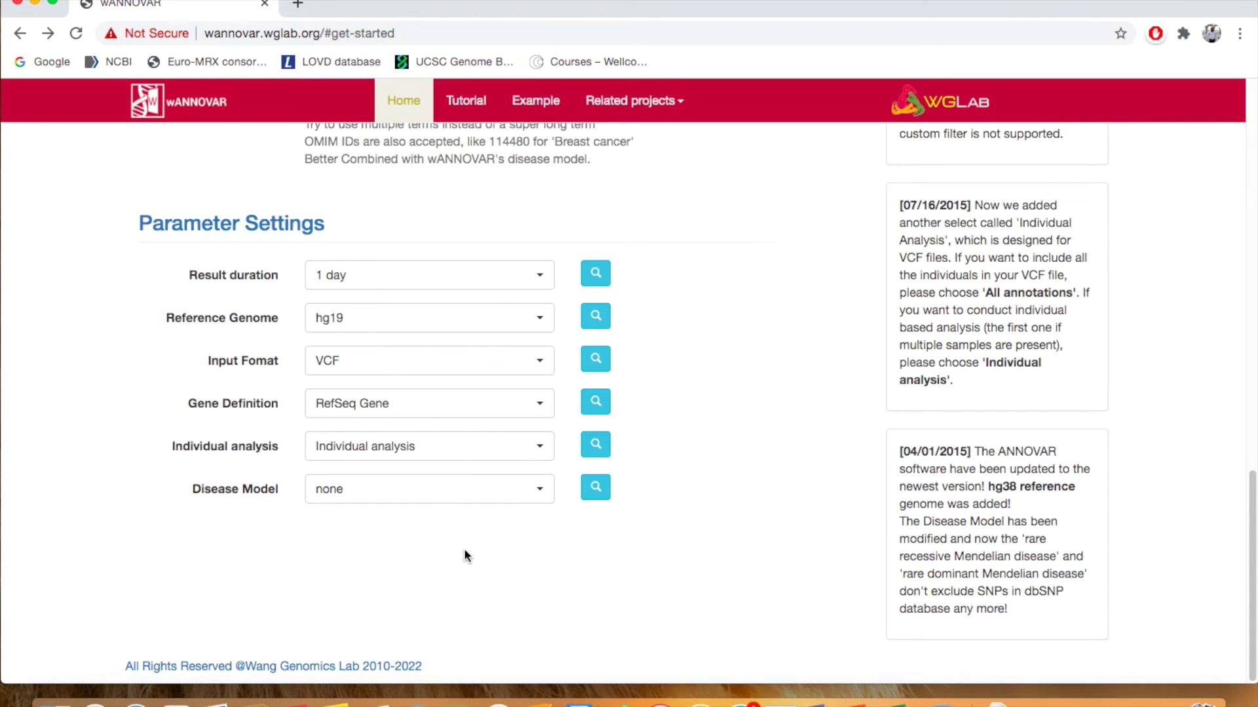
pyautogui.click(441, 448)
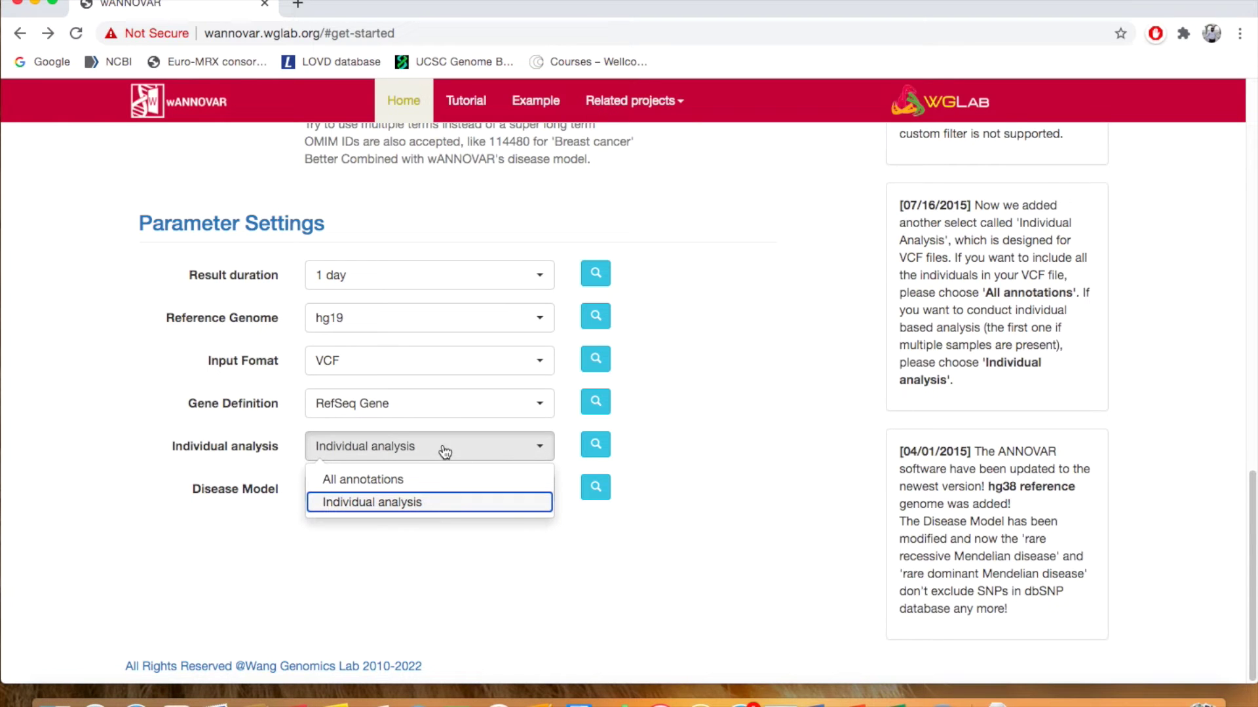
pyautogui.click(406, 480)
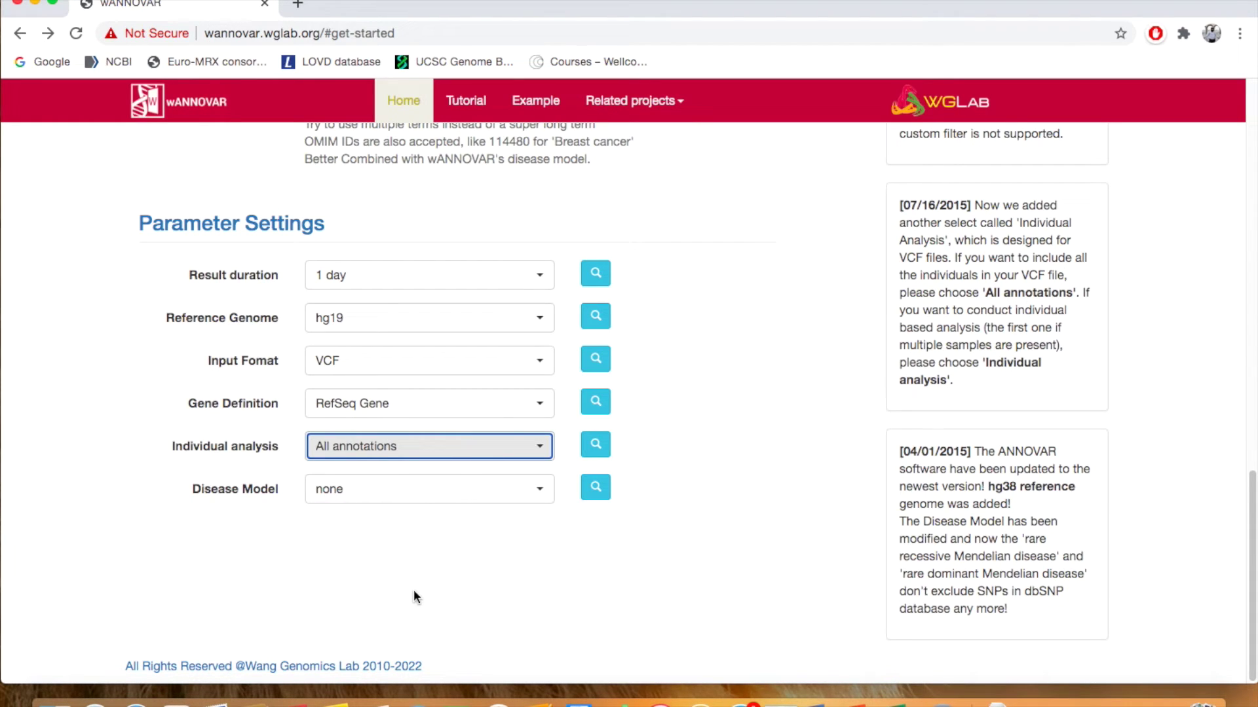
pyautogui.click(424, 450)
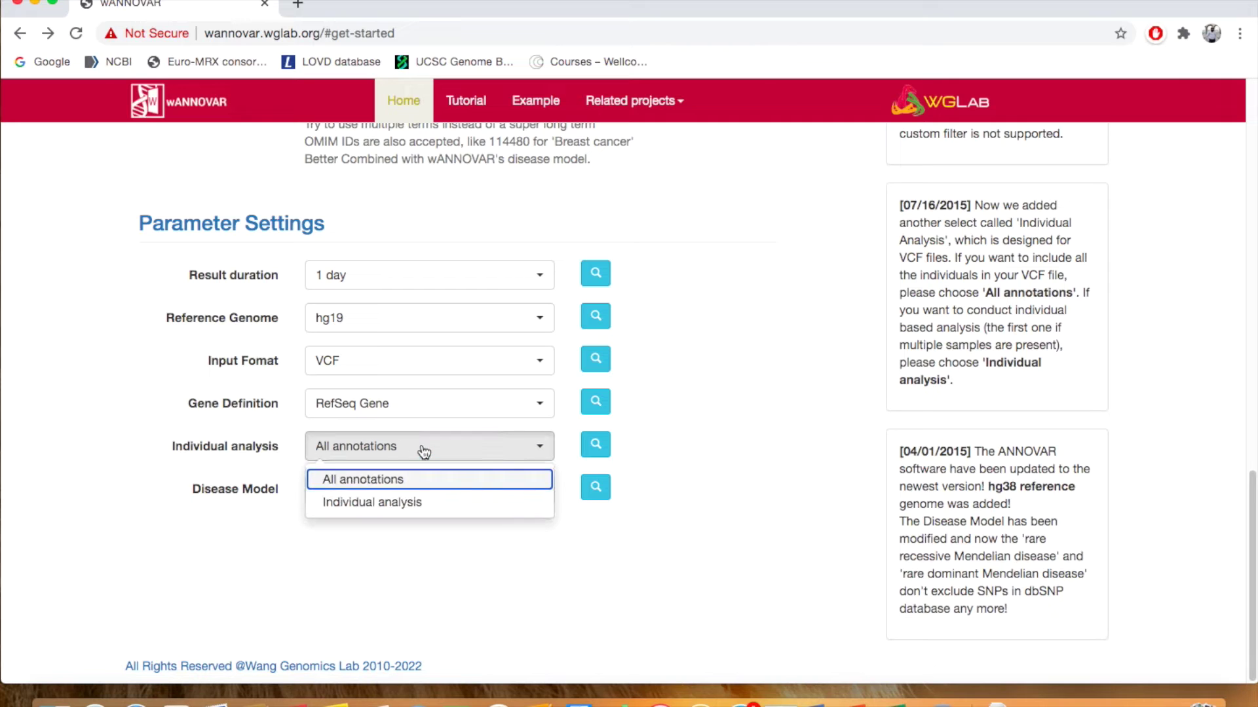
pyautogui.click(426, 508)
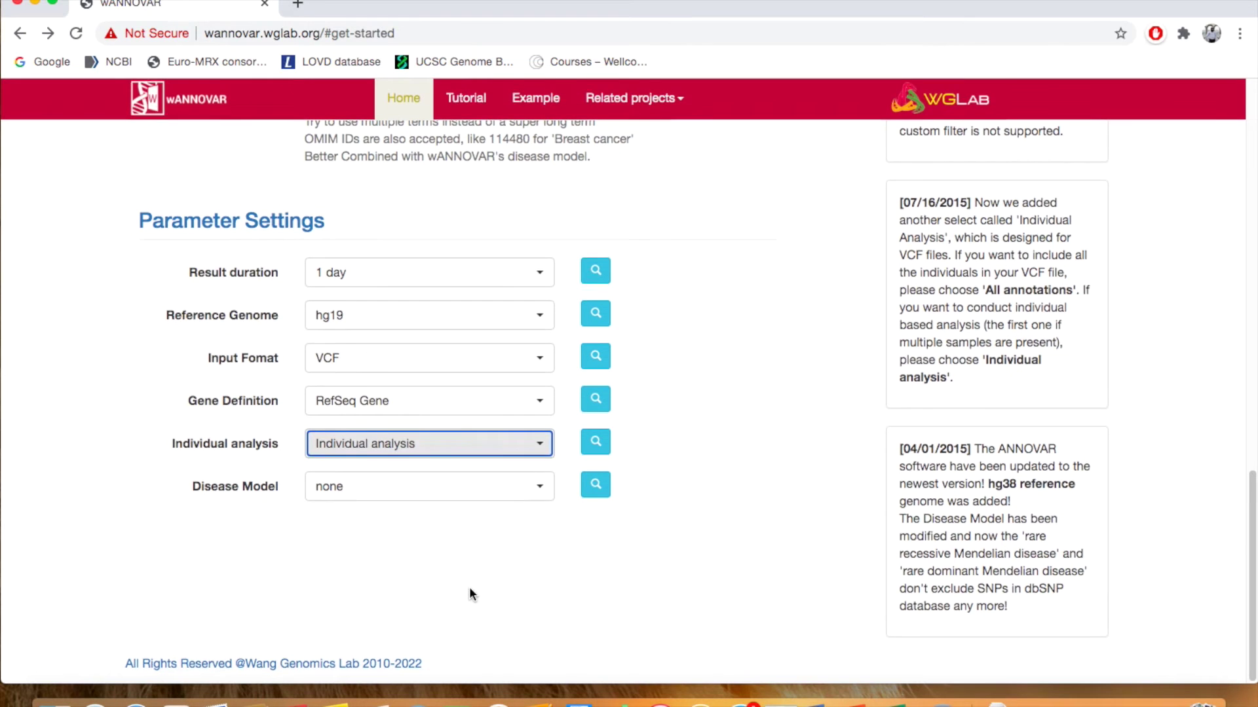
# Leave the Disease Model dropdown on none and scroll back through the form
pyautogui.click(484, 503)
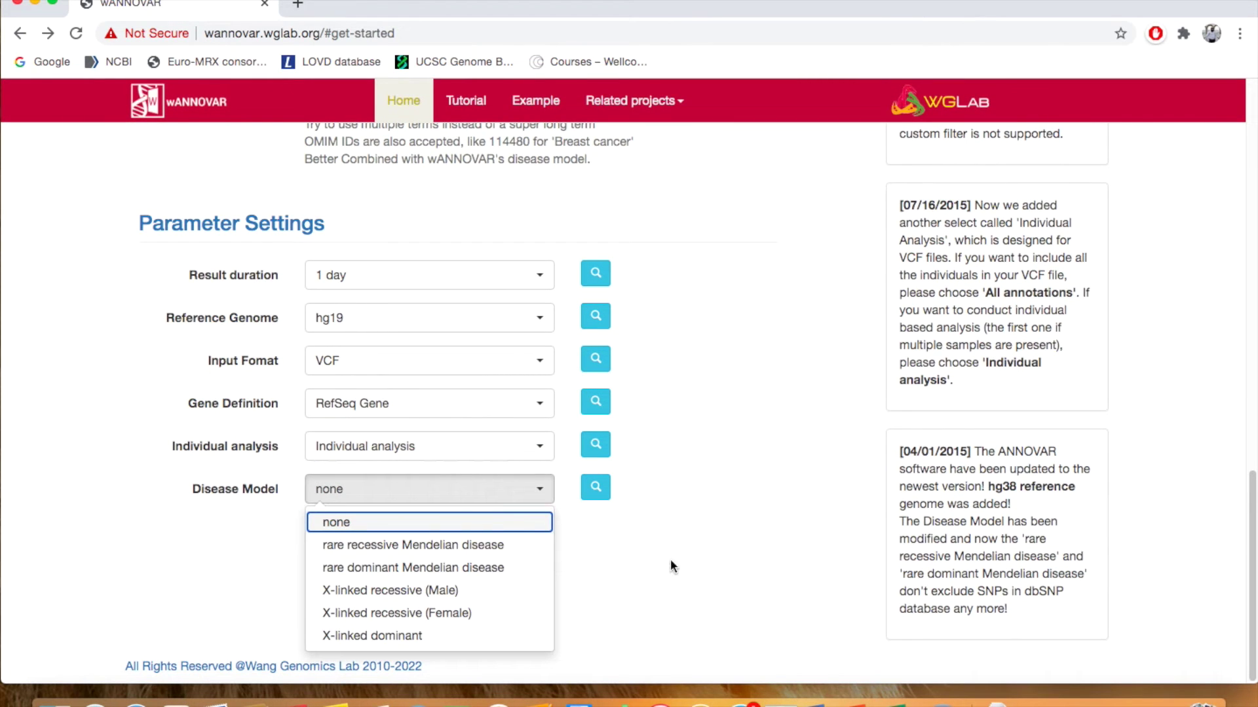
pyautogui.scroll(-1, 670, 560)
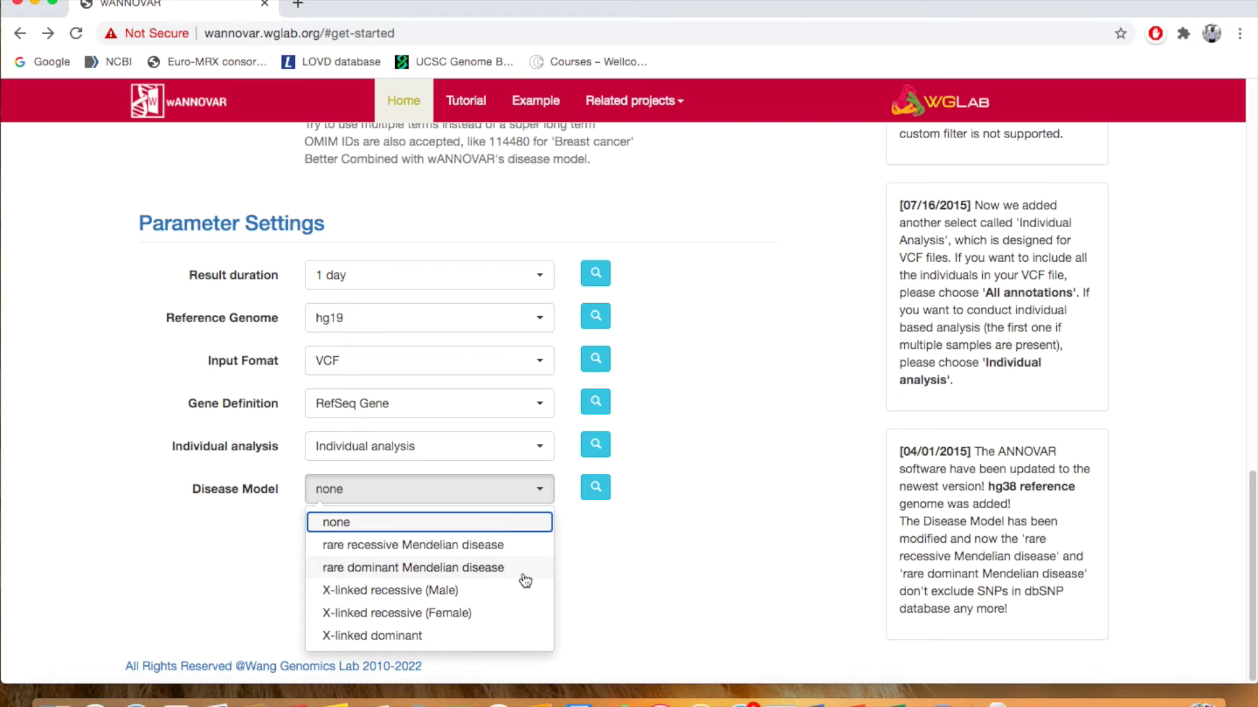
pyautogui.click(342, 524)
pyautogui.scroll(10, 644, 598)
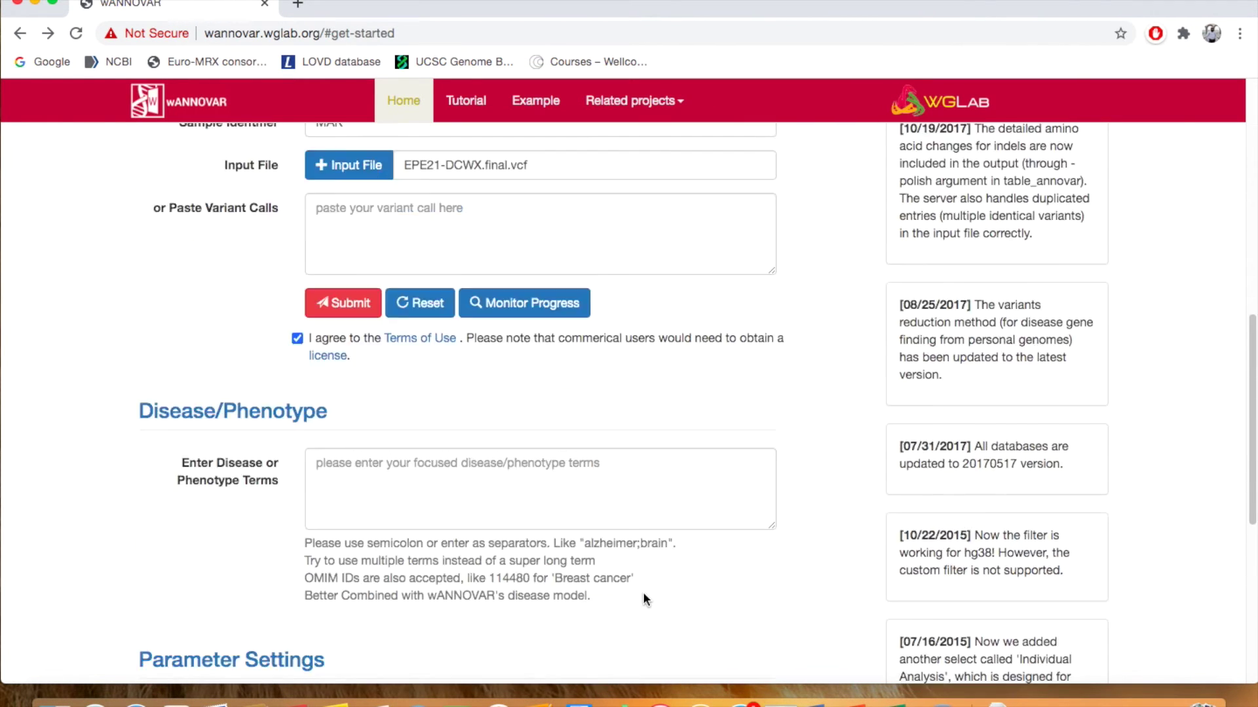
pyautogui.scroll(-1, 643, 596)
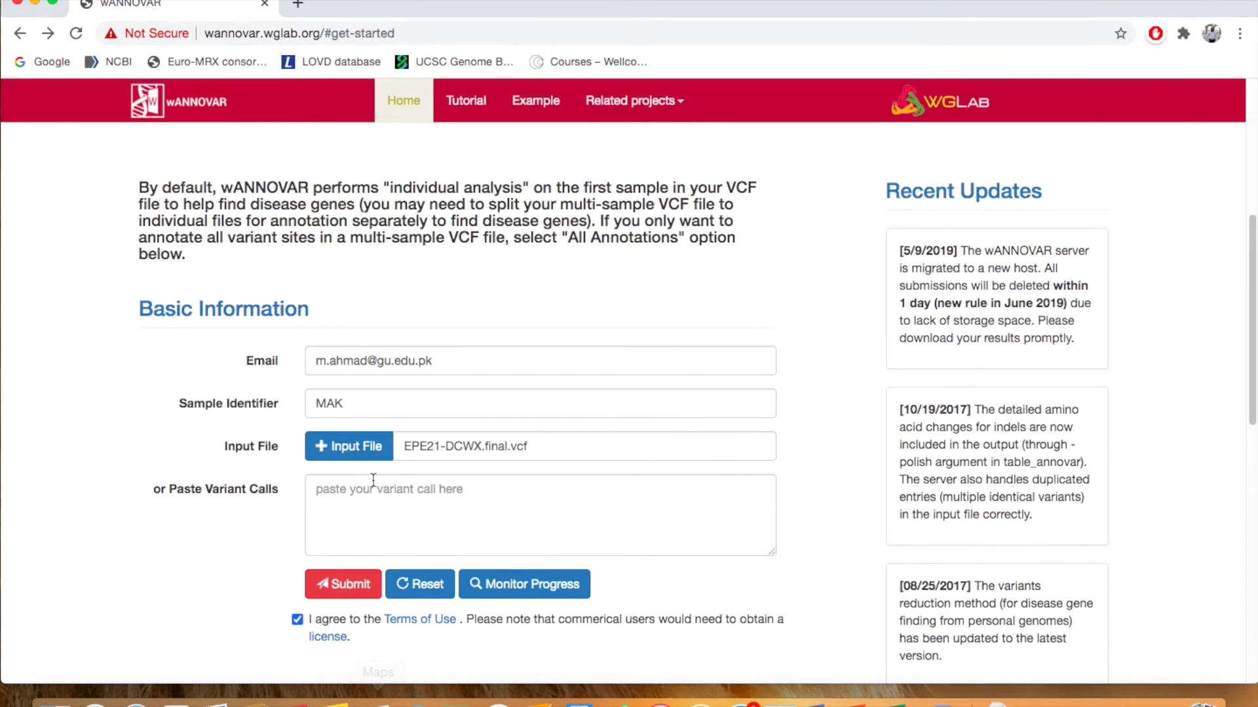
pyautogui.scroll(-1, 374, 480)
# Submit the EPE21-DCWX.final.vcf job for annotation
pyautogui.click(341, 541)
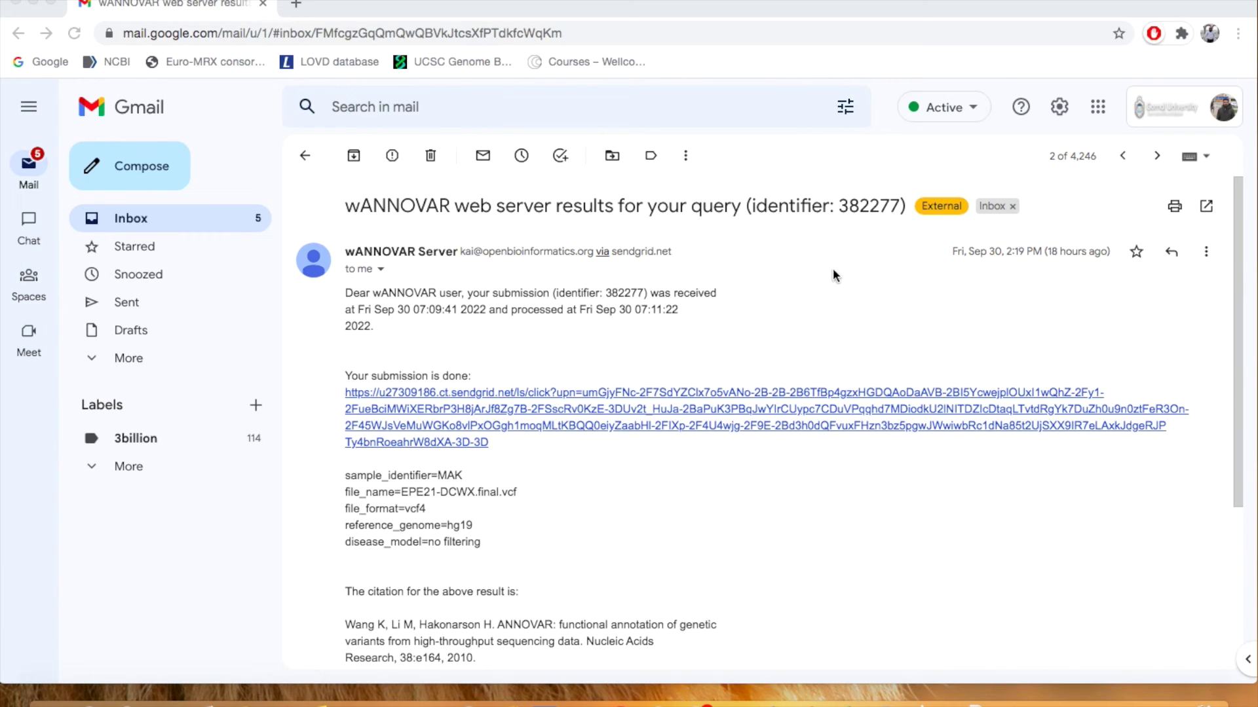
pyautogui.click(707, 429)
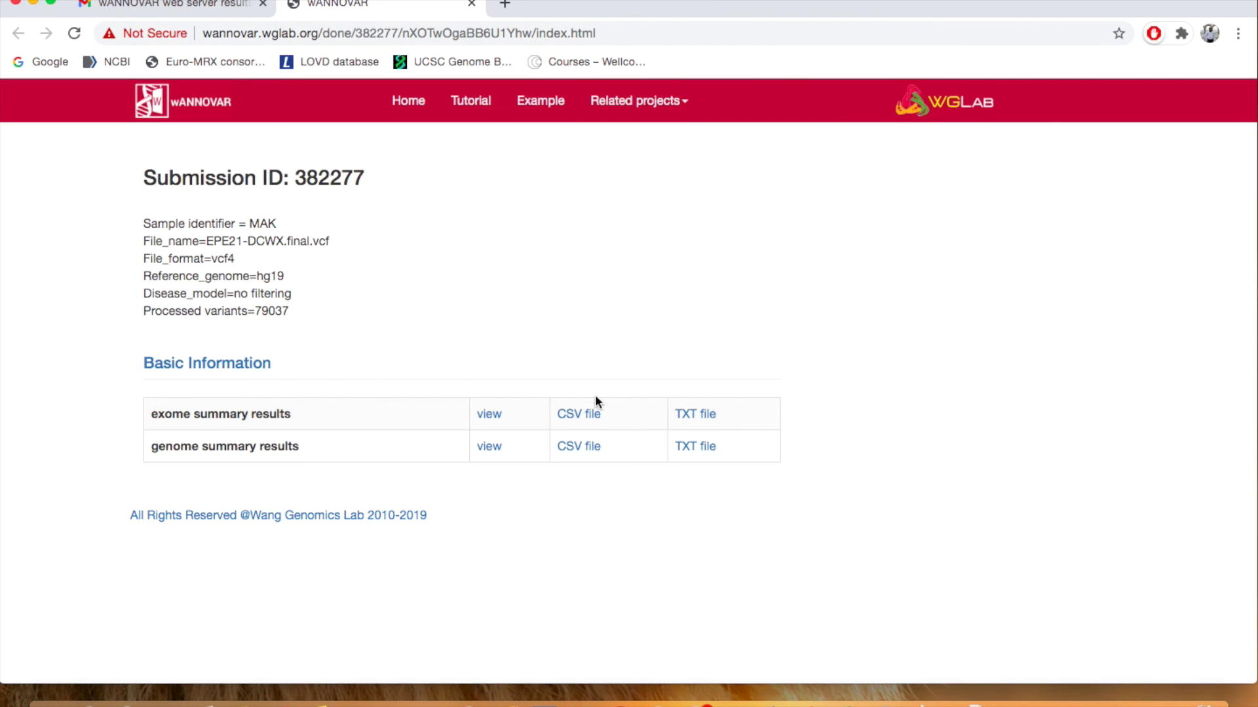
# Save query.output.exome_summary.csv to the Desktop and open the downloaded file
pyautogui.click(585, 415)
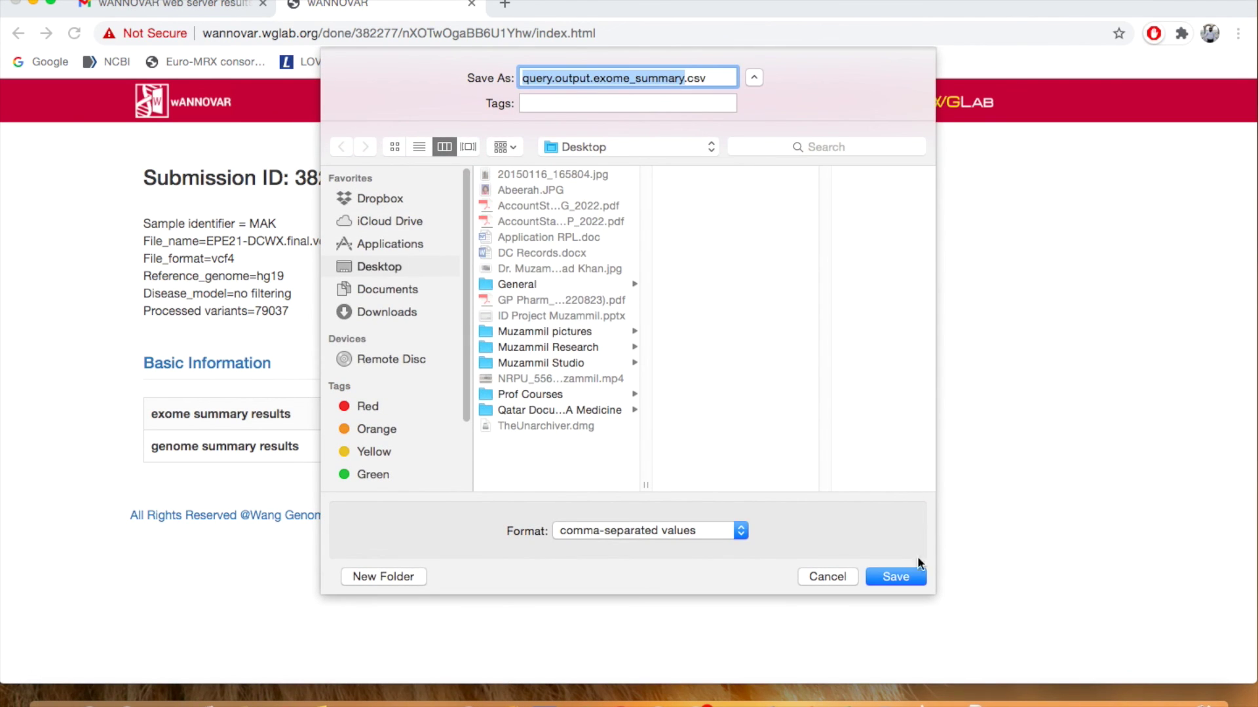
pyautogui.click(906, 578)
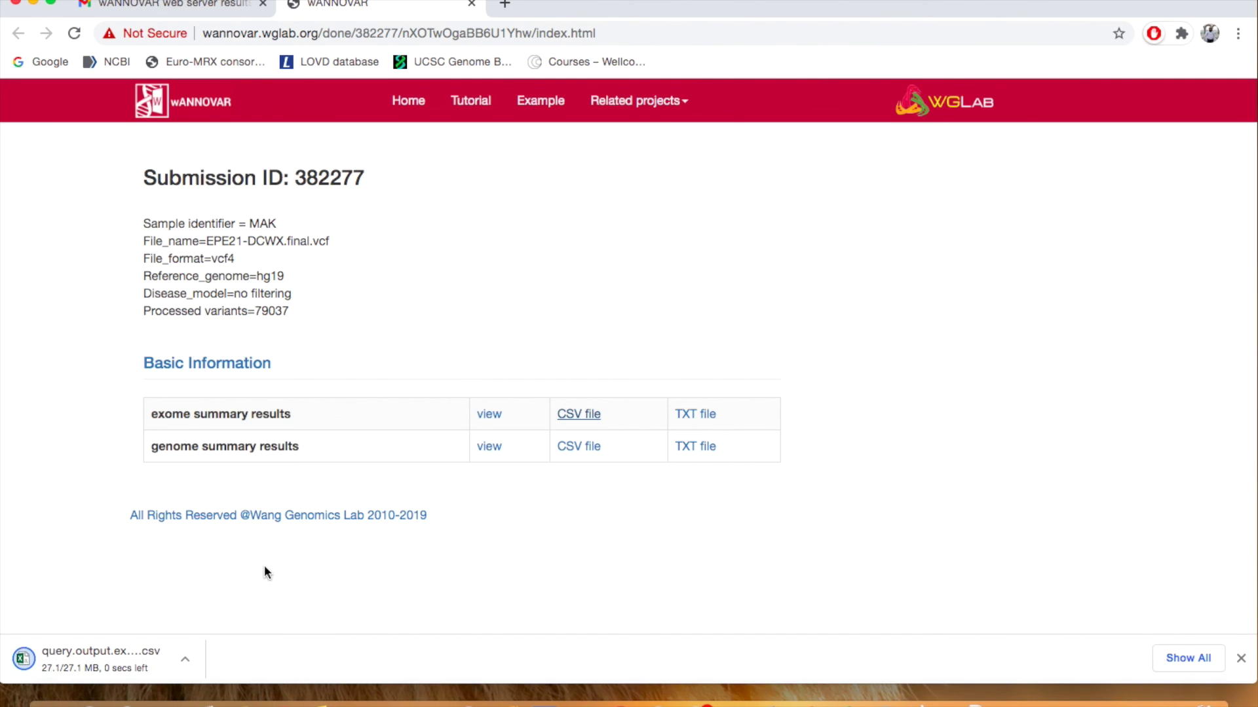
pyautogui.click(81, 658)
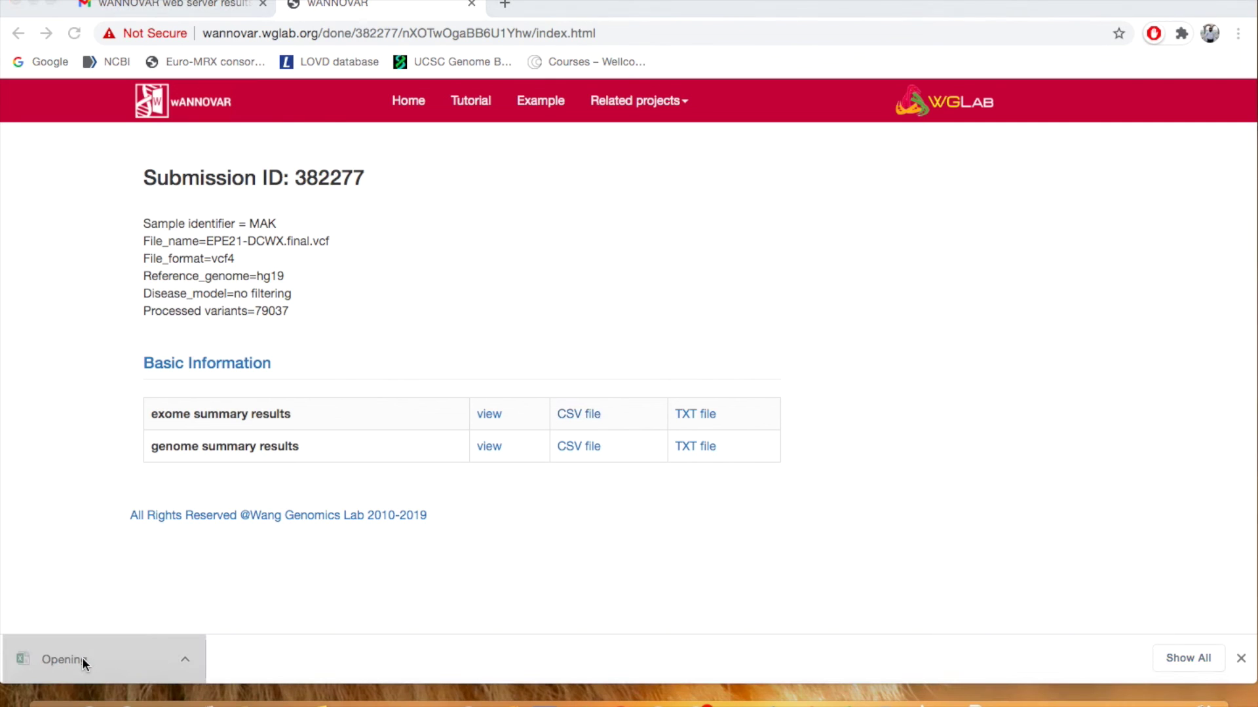